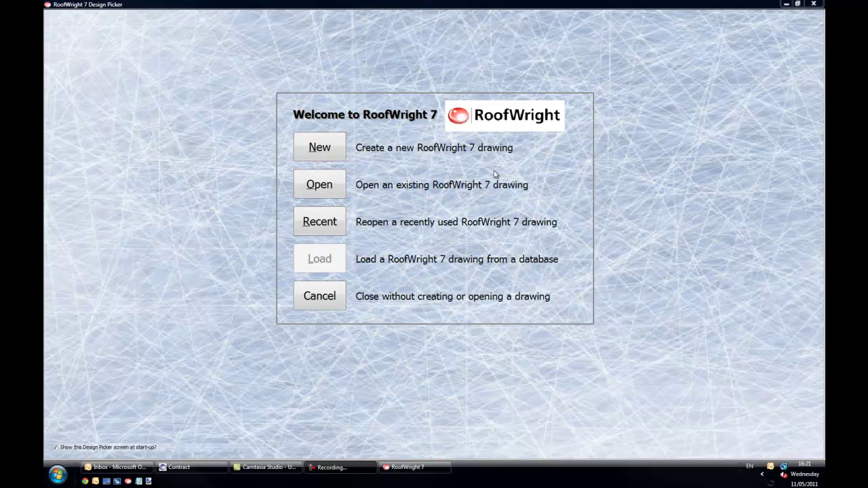
Start a new drawing and browse the Victorian, Lean-To, Gable Ended and P-Shapes templates before returning to Edwardian.
{"action": "left_click", "coordinate": [330, 158]}
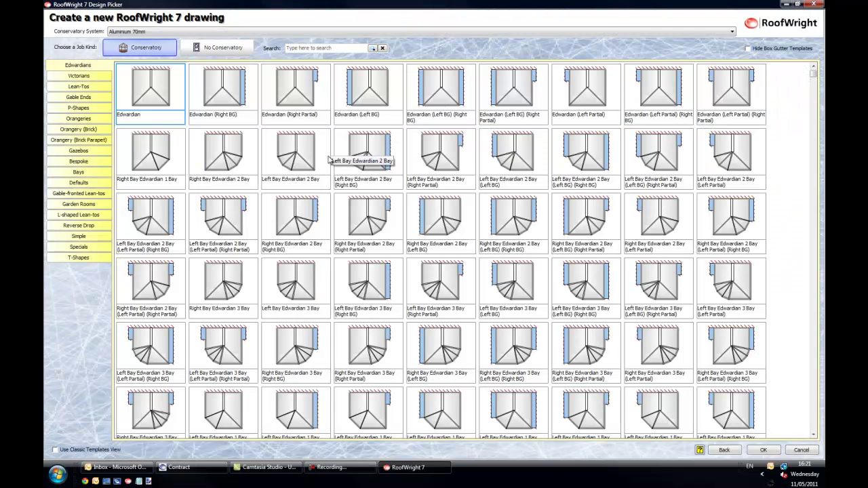
{"action": "left_click", "coordinate": [56, 79]}
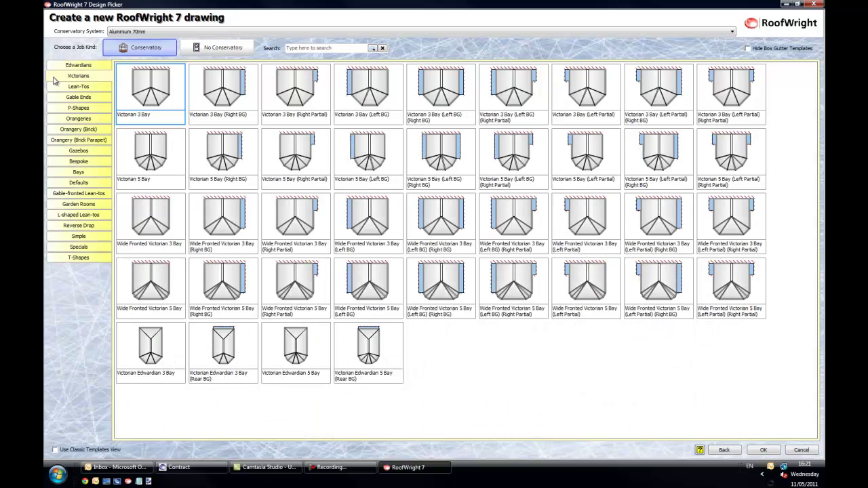
{"action": "left_click", "coordinate": [57, 87]}
{"action": "left_click", "coordinate": [59, 97]}
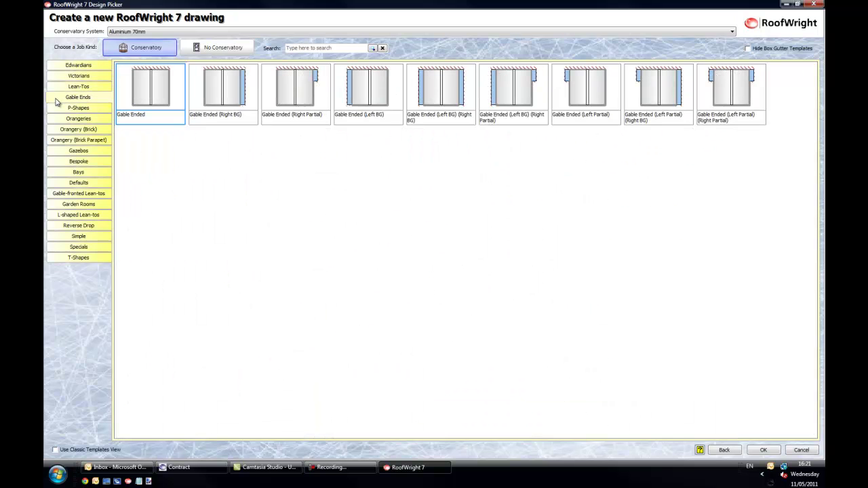
{"action": "left_click", "coordinate": [58, 107]}
{"action": "left_click", "coordinate": [54, 67]}
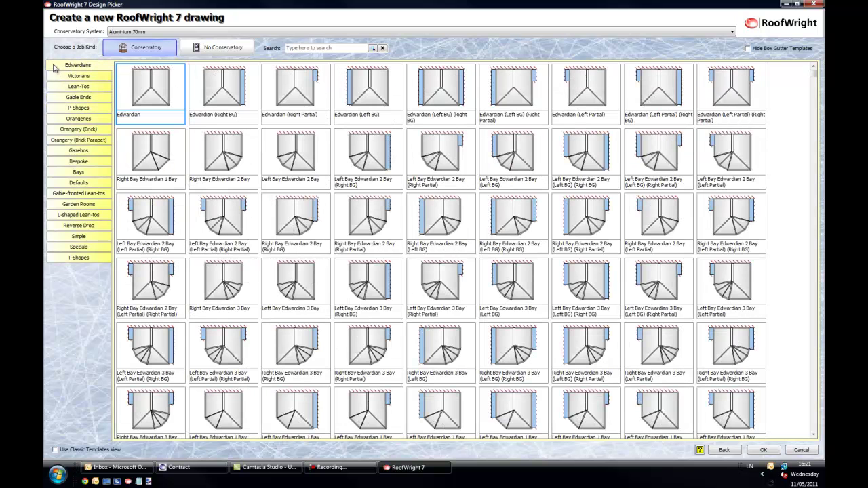
Search the templates for 'Left', clear the search, and open the Edwardian template.
{"action": "left_click", "coordinate": [347, 49]}
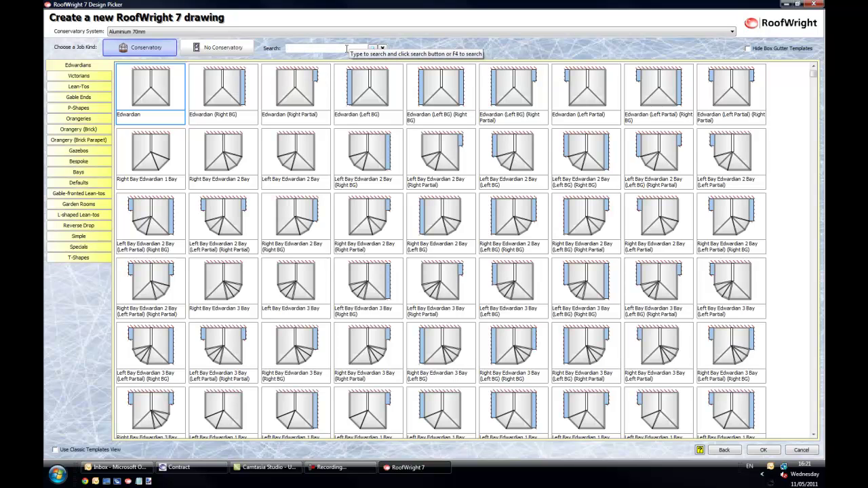
{"action": "type", "text": "Left"}
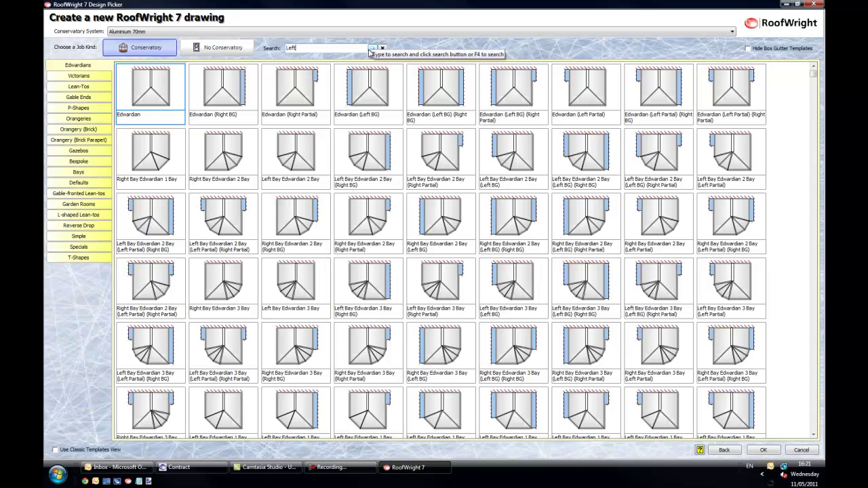
{"action": "left_click", "coordinate": [371, 51]}
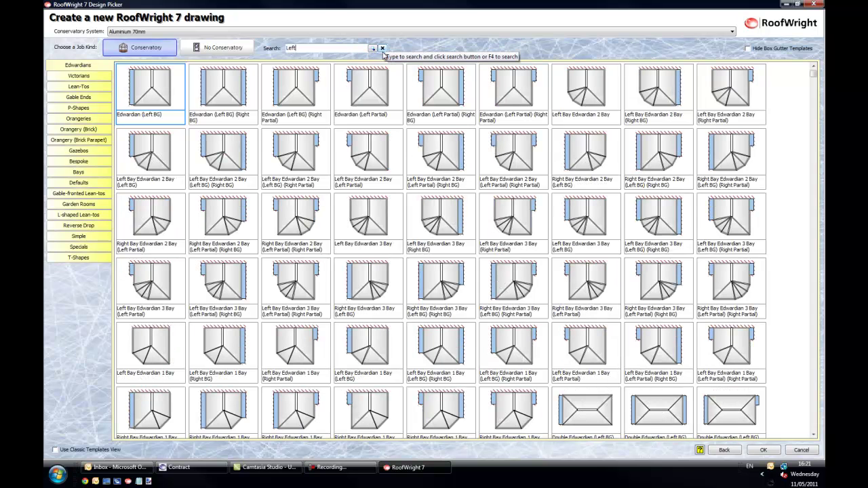
{"action": "left_click", "coordinate": [383, 49]}
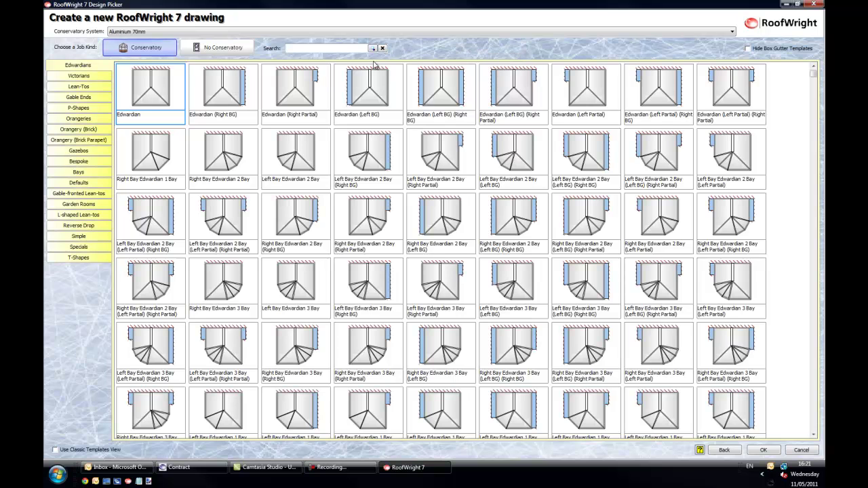
{"action": "double_click", "coordinate": [179, 121]}
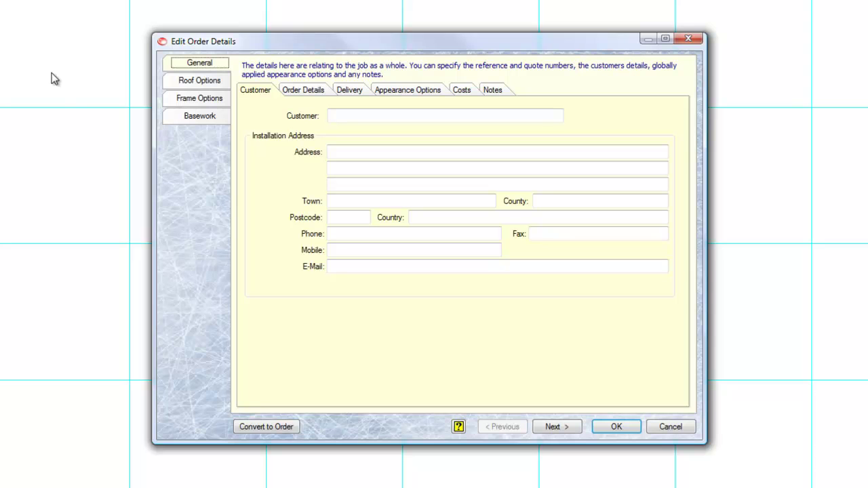
Enter the customer's name, review the roof, frame and basework options, and accept the order details.
{"action": "left_click", "coordinate": [467, 114]}
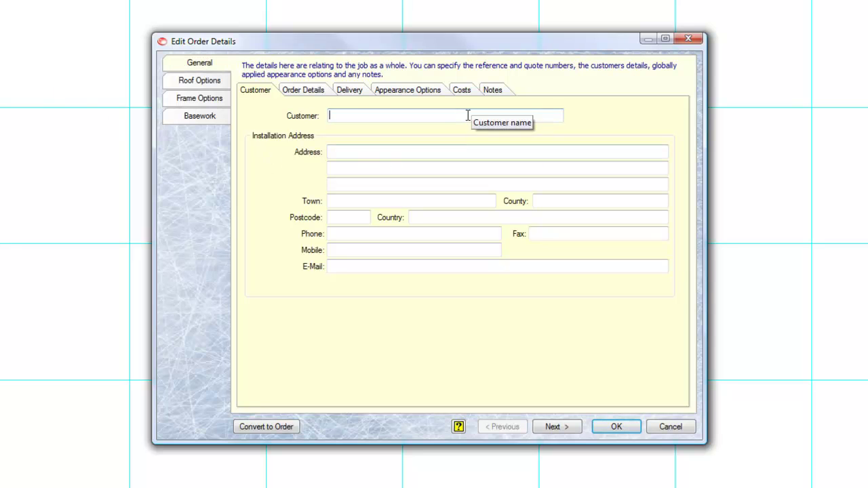
{"action": "type", "text": "M"}
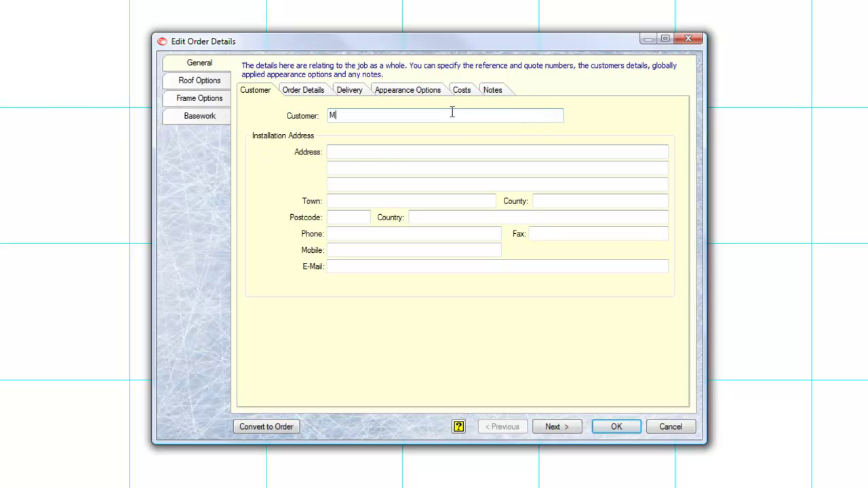
{"action": "type", "text": "r & Mrs Smith"}
{"action": "left_click", "coordinate": [170, 83]}
{"action": "left_click", "coordinate": [172, 100]}
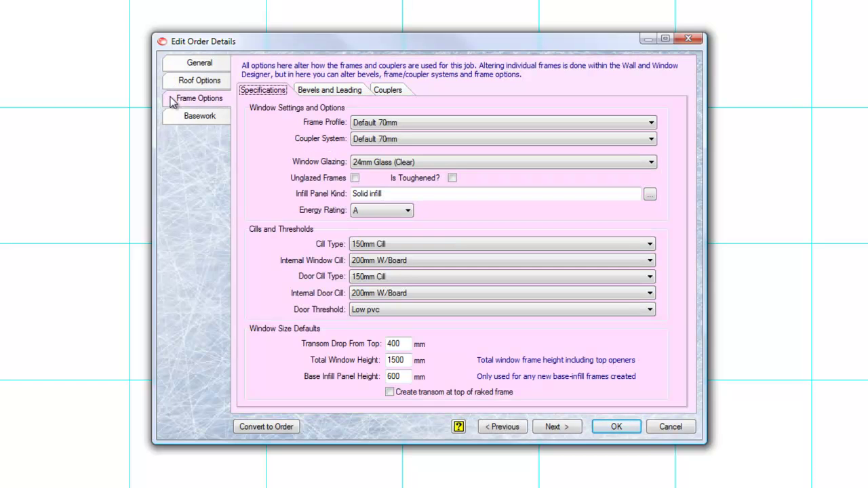
{"action": "left_click", "coordinate": [169, 120]}
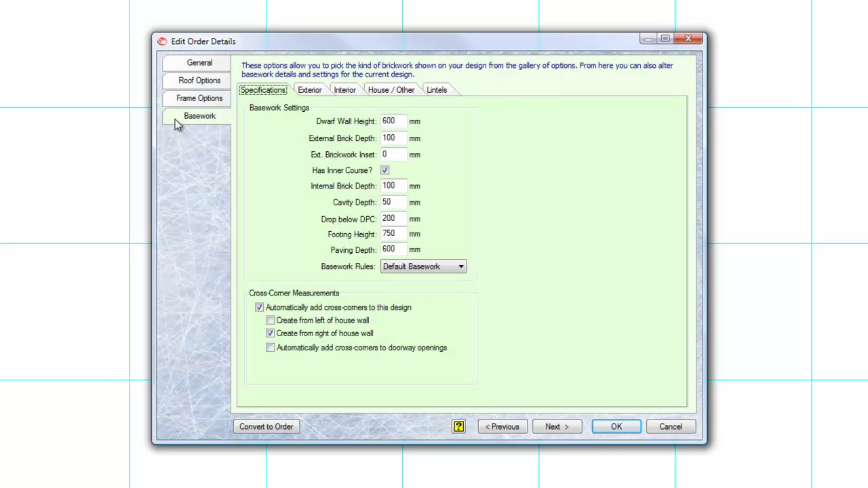
{"action": "left_click", "coordinate": [629, 427]}
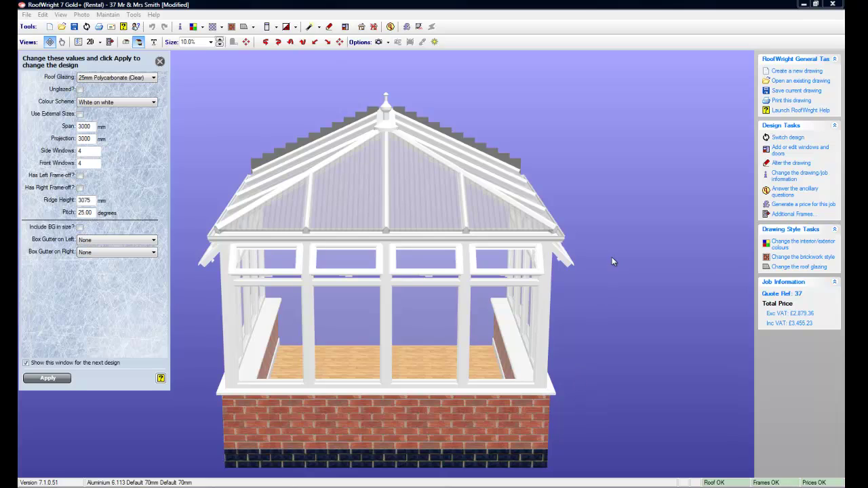
Orbit the conservatory to a front three-quarter perspective and set the drawing scale to 9.0%.
{"action": "left_click_drag", "start_coordinate": [612, 257], "coordinate": [581, 267]}
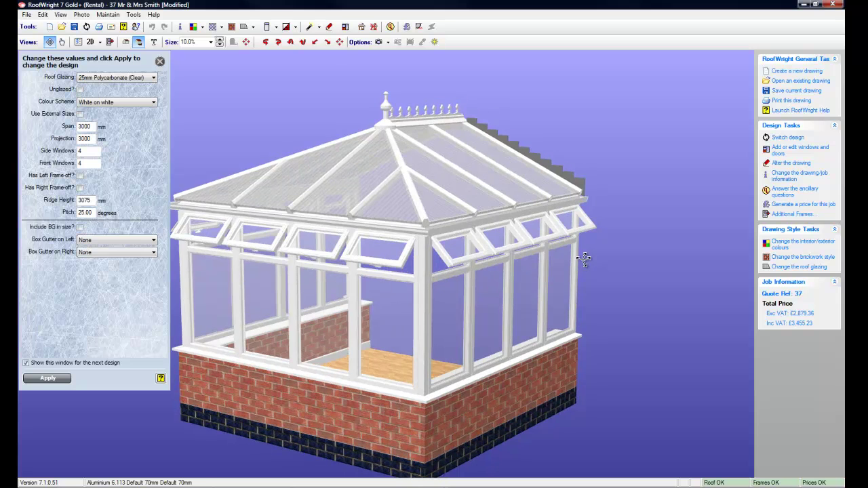
{"action": "left_click_drag", "start_coordinate": [337, 420], "coordinate": [389, 408]}
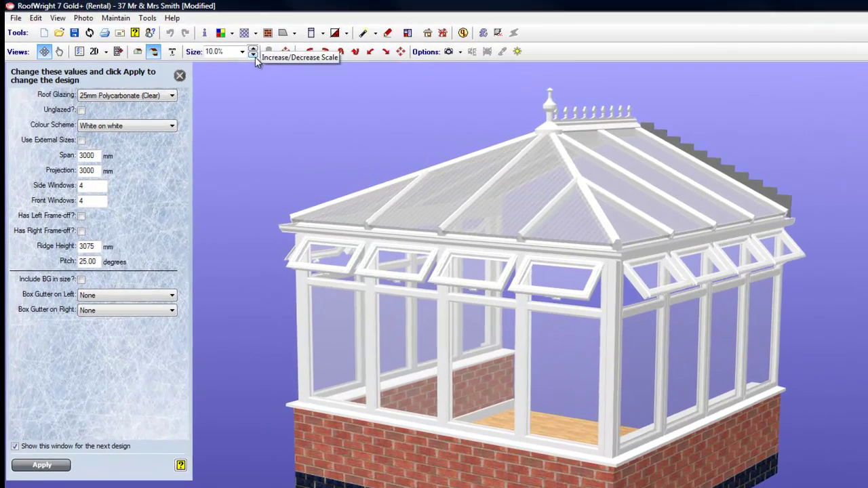
{"action": "left_click", "coordinate": [253, 55]}
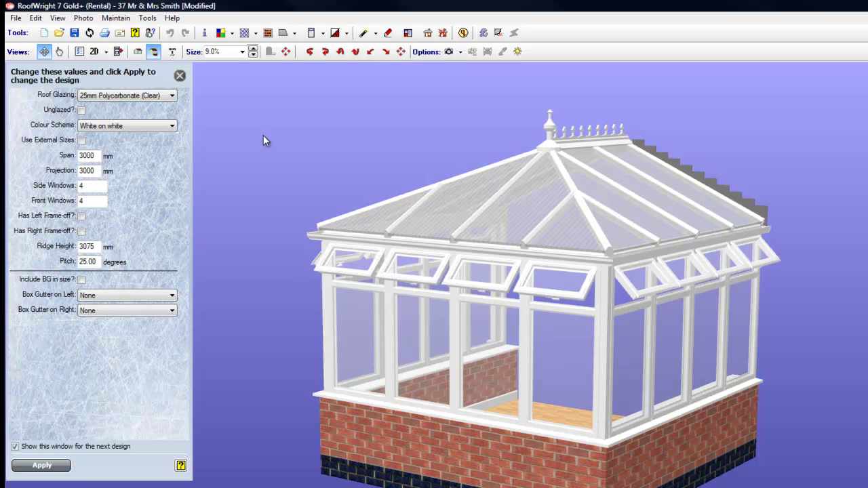
Set the roof glazing to 24mm Pilkington K-Glass (Blue) and the colour scheme to Woodgrain throughout.
{"action": "left_click", "coordinate": [173, 96]}
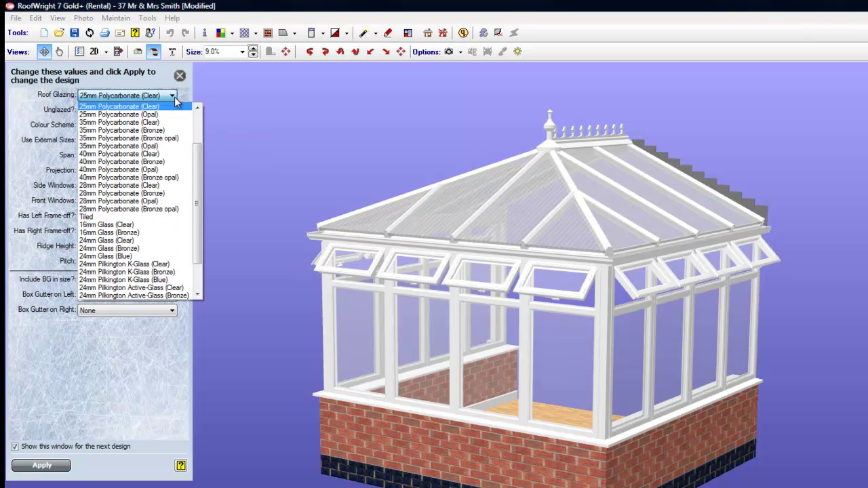
{"action": "left_click", "coordinate": [168, 281]}
{"action": "left_click", "coordinate": [151, 124]}
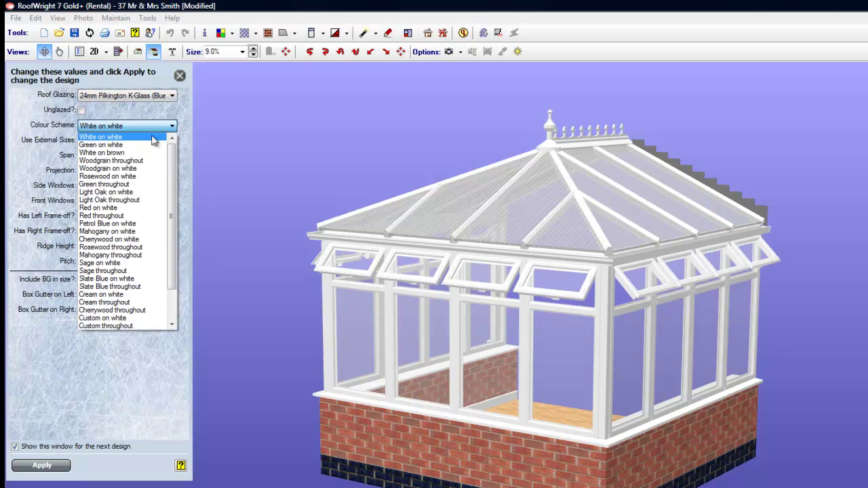
{"action": "left_click", "coordinate": [146, 162]}
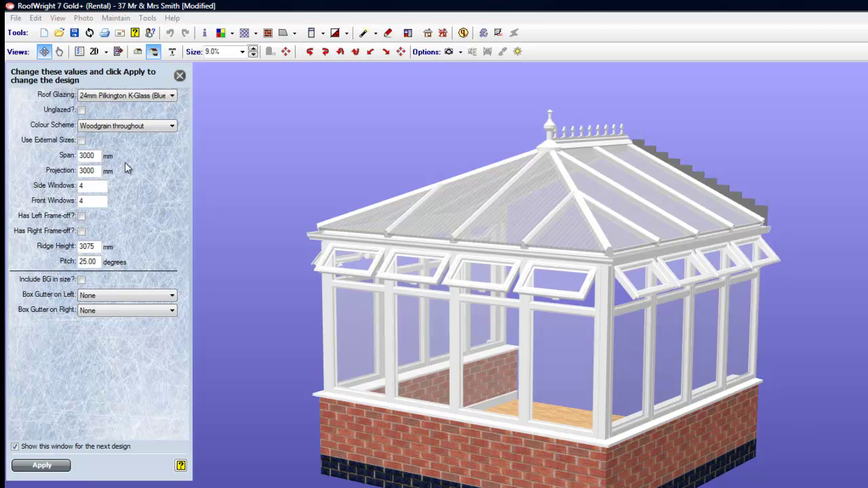
Set span and projection to 4000 mm each and apply the changes.
{"action": "left_click_drag", "start_coordinate": [97, 156], "coordinate": [69, 162]}
{"action": "type", "text": "4000"}
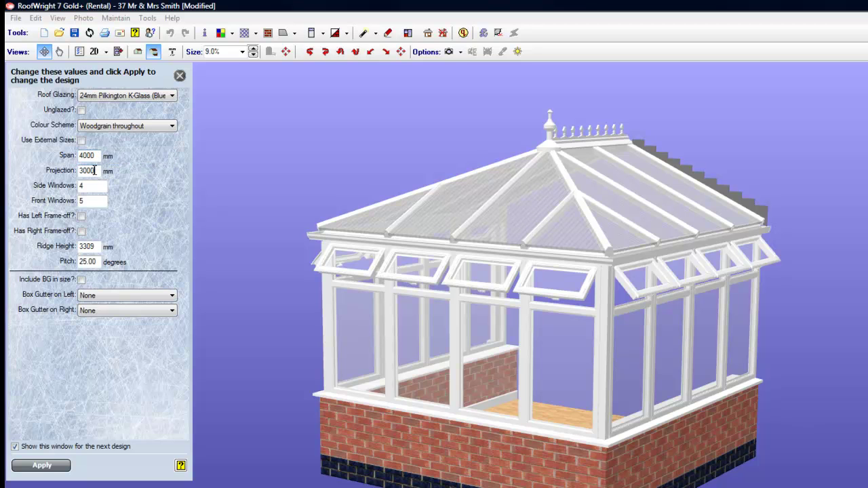
{"action": "left_click_drag", "start_coordinate": [96, 171], "coordinate": [60, 175]}
{"action": "type", "text": "4000"}
{"action": "left_click", "coordinate": [41, 466]}
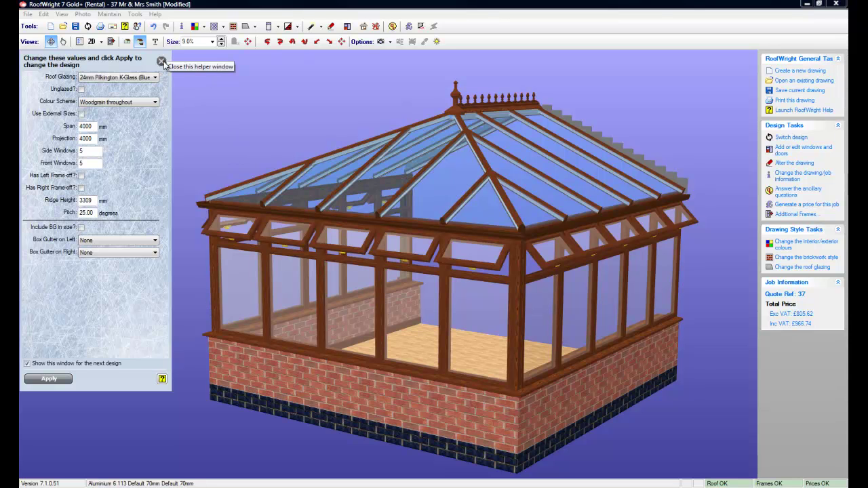
{"action": "left_click", "coordinate": [161, 61]}
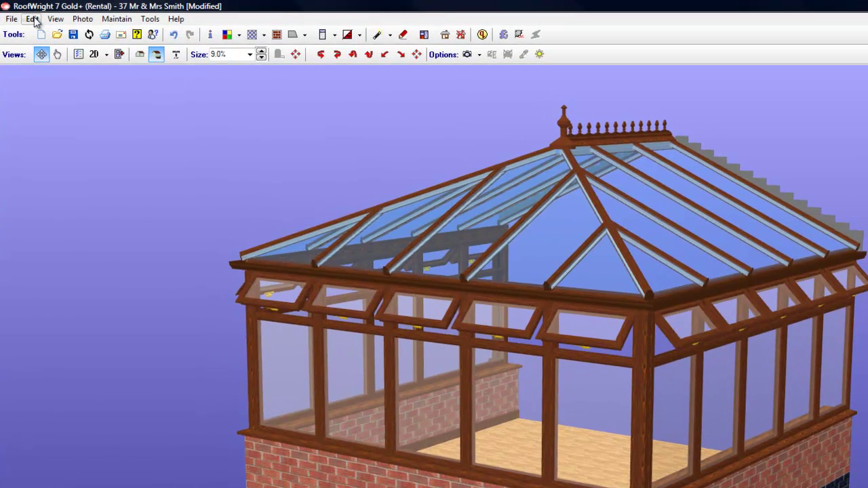
{"action": "left_click", "coordinate": [43, 16]}
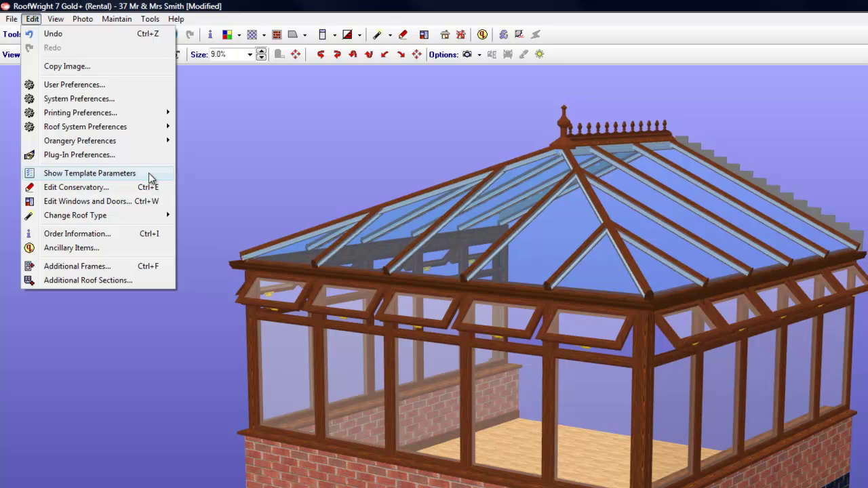
{"action": "left_click", "coordinate": [203, 173]}
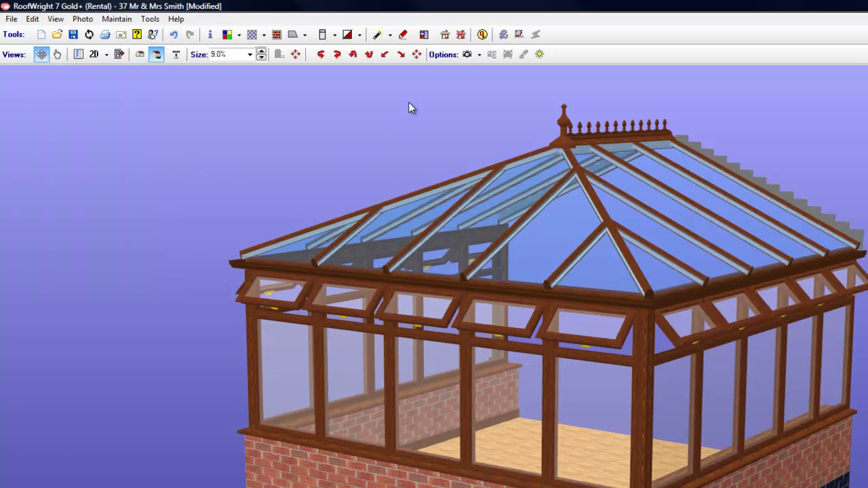
Open the Wall and Window Editor on gable wall W3, select its first frame, and show Style/Door options.
{"action": "left_click", "coordinate": [423, 35]}
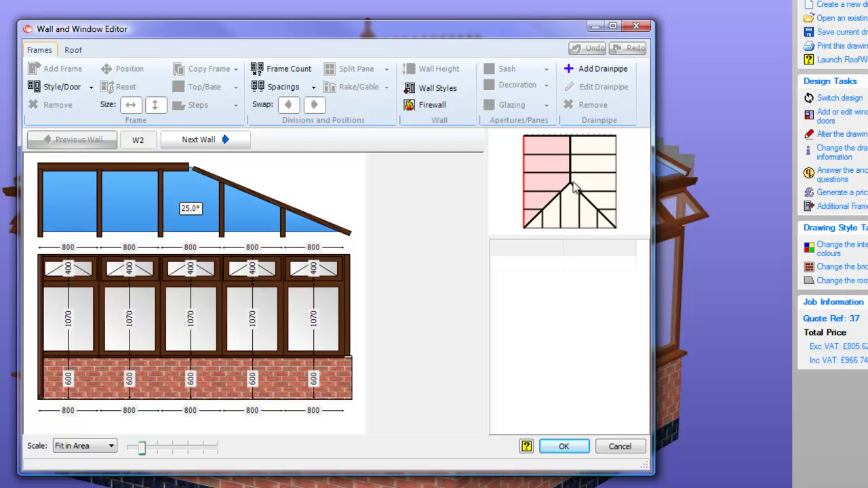
{"action": "left_click", "coordinate": [597, 165]}
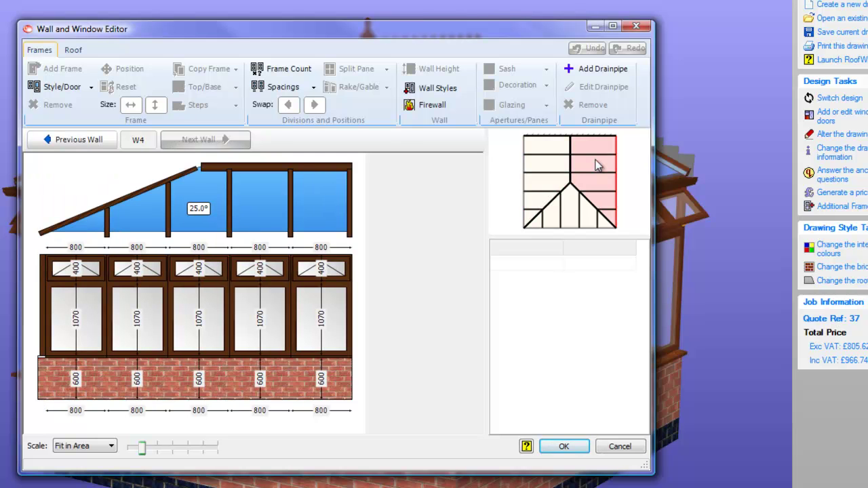
{"action": "left_click", "coordinate": [572, 219]}
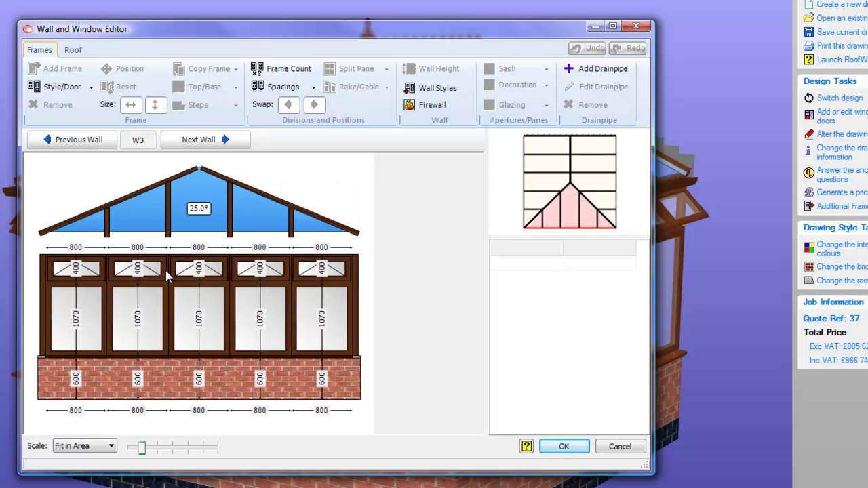
{"action": "left_click", "coordinate": [89, 264]}
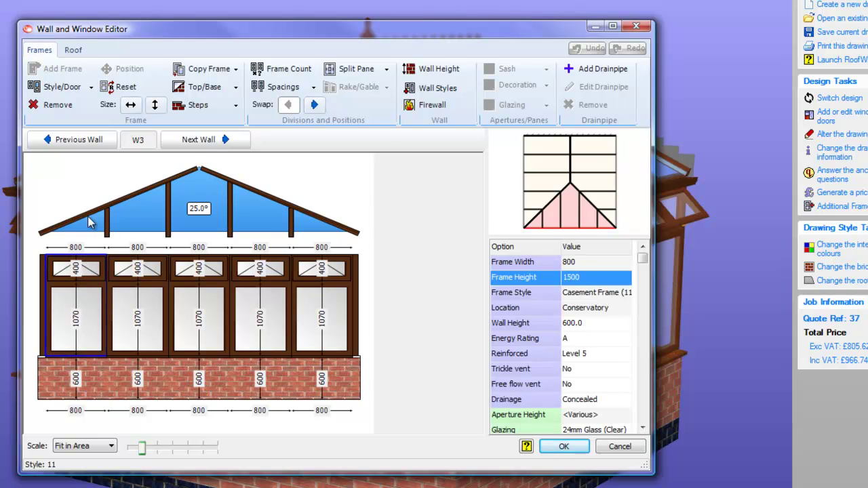
{"action": "left_click", "coordinate": [92, 87]}
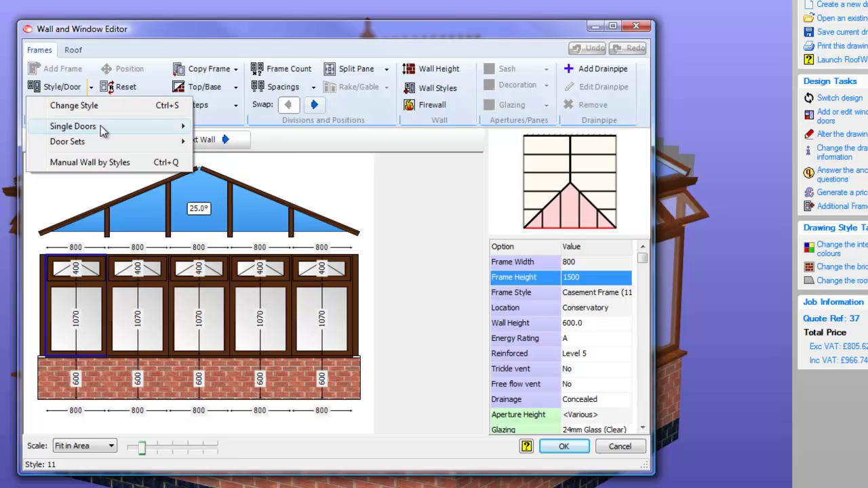
{"action": "mouse_move", "coordinate": [101, 128]}
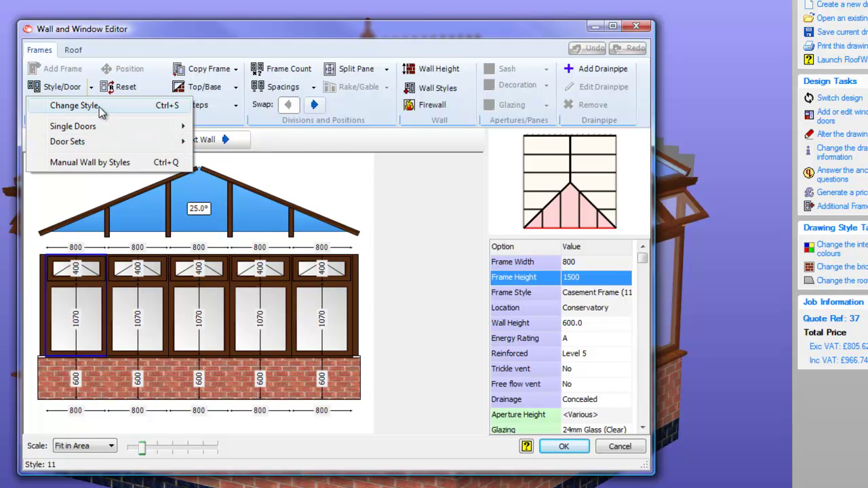
Place French Doors style 320 without stairs on wall W3's left frames, then return to 3D.
{"action": "left_click", "coordinate": [73, 106]}
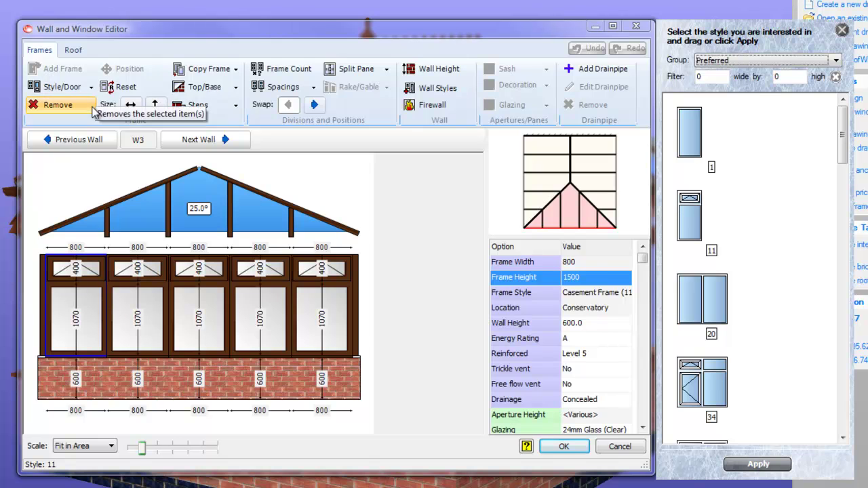
{"action": "left_click", "coordinate": [765, 62]}
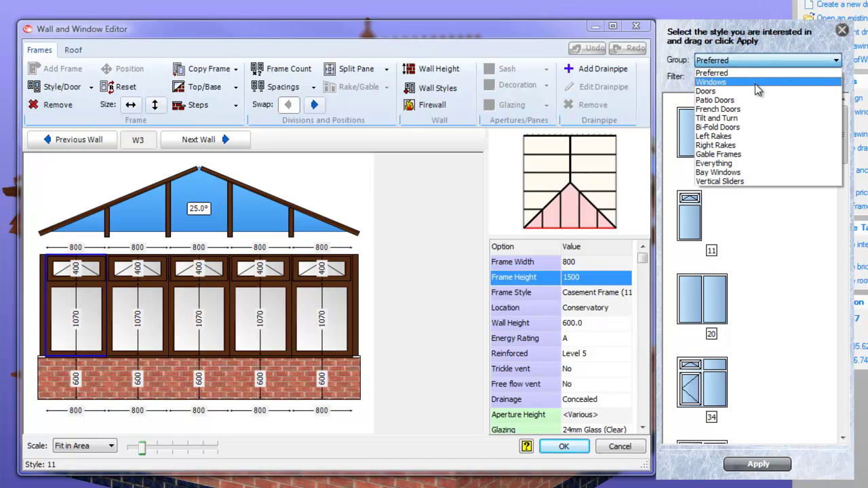
{"action": "left_click", "coordinate": [753, 117]}
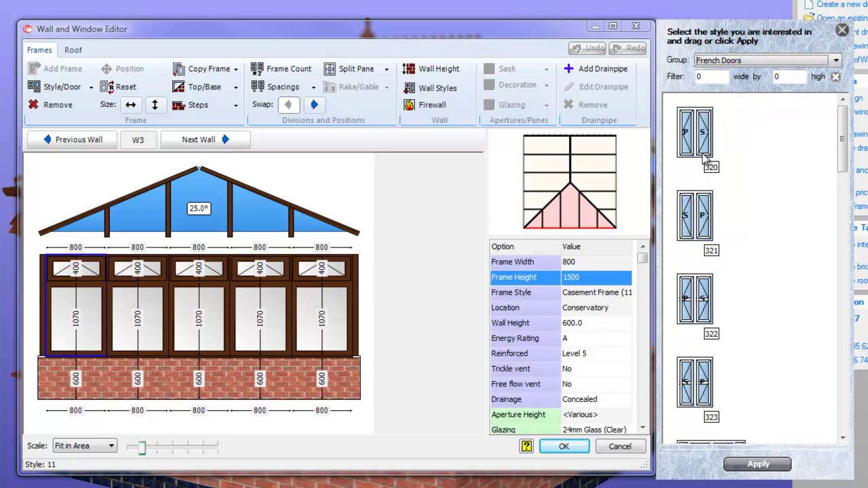
{"action": "left_click_drag", "start_coordinate": [705, 160], "coordinate": [70, 316]}
{"action": "left_click", "coordinate": [438, 262]}
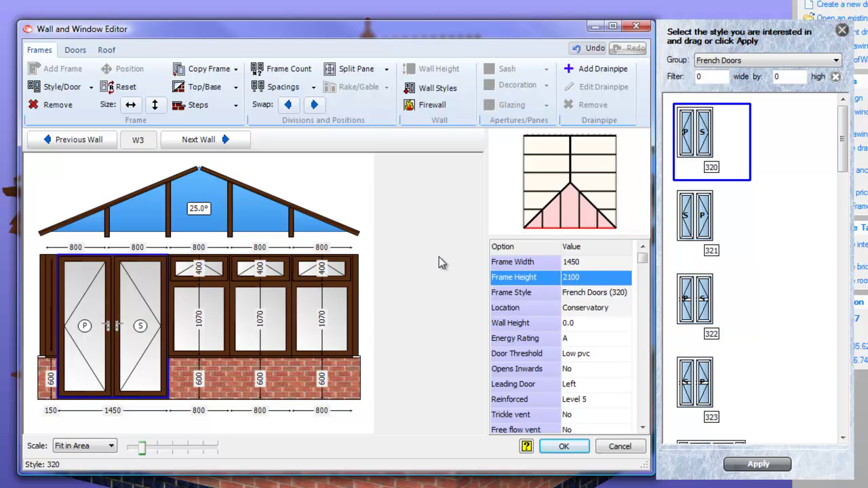
{"action": "left_click", "coordinate": [787, 467]}
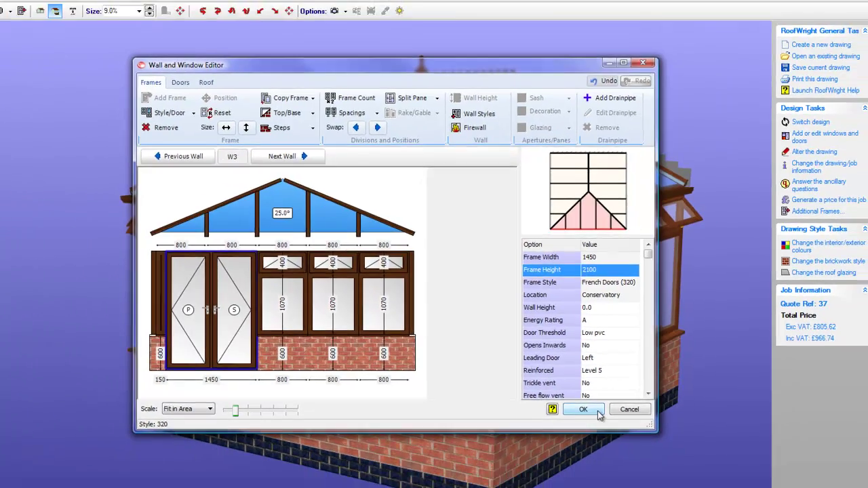
{"action": "left_click", "coordinate": [597, 411]}
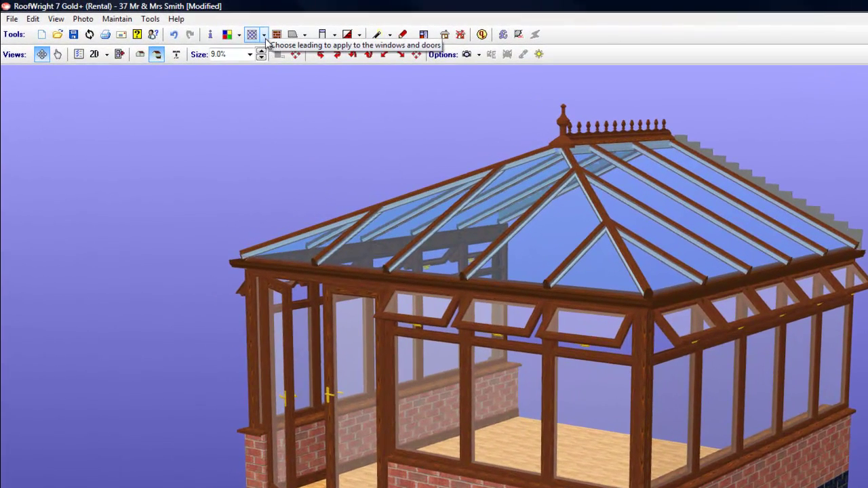
Apply Rectangular leading to the top lights, lower panes and doors.
{"action": "left_click", "coordinate": [247, 32]}
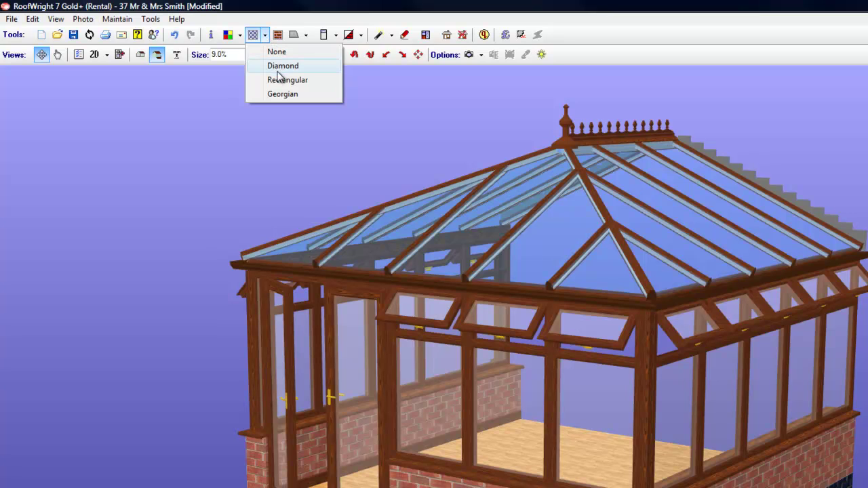
{"action": "left_click", "coordinate": [316, 91]}
{"action": "left_click", "coordinate": [486, 300]}
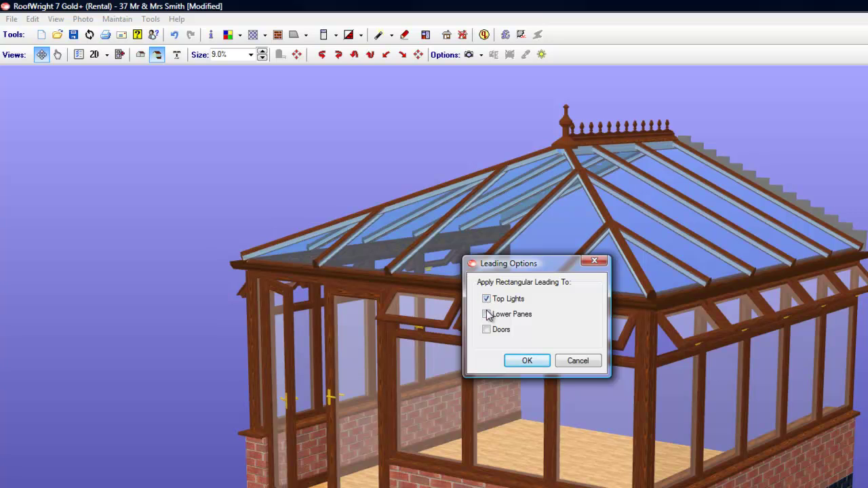
{"action": "left_click", "coordinate": [487, 315]}
{"action": "left_click", "coordinate": [488, 330]}
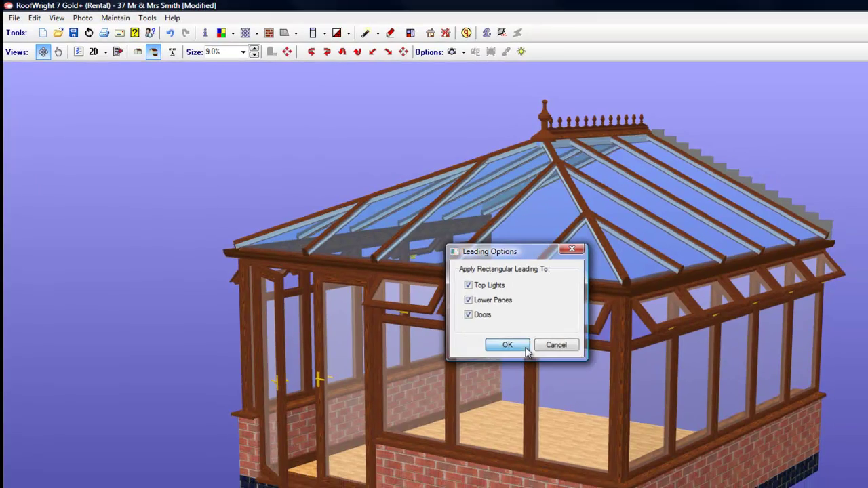
{"action": "left_click", "coordinate": [547, 364]}
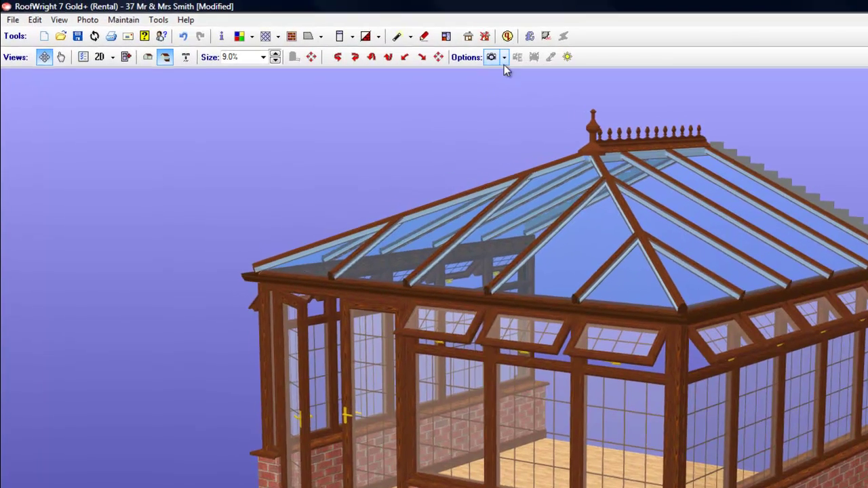
Load House_08.jpg through House View as the background photo behind the conservatory.
{"action": "left_click", "coordinate": [390, 40]}
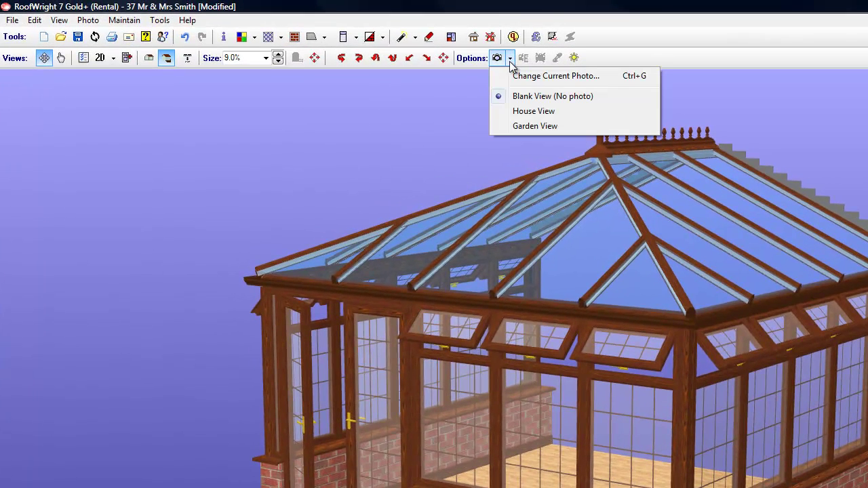
{"action": "left_click", "coordinate": [577, 111]}
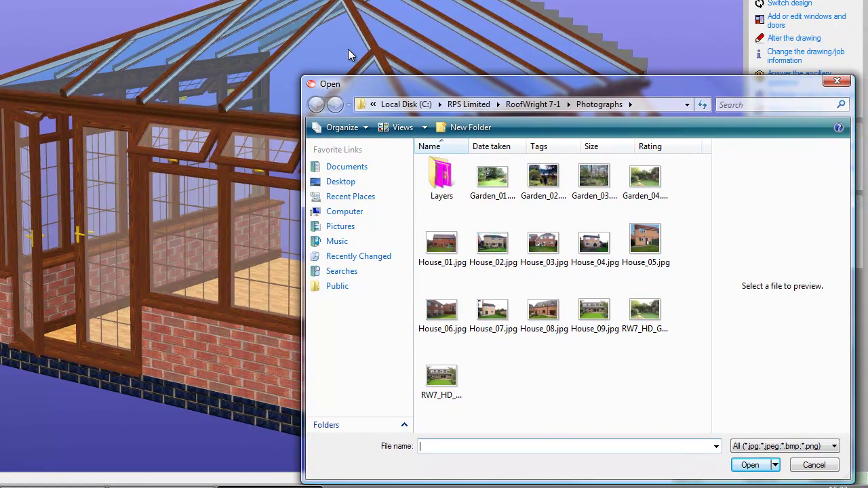
{"action": "left_click", "coordinate": [546, 313]}
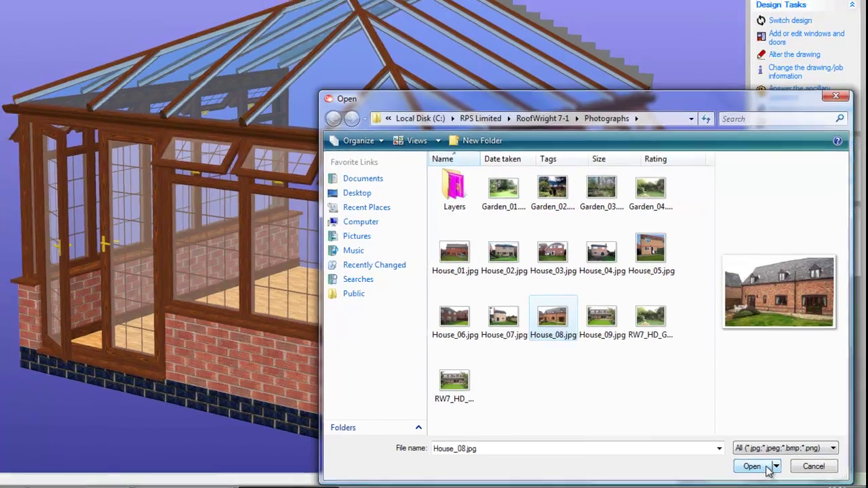
{"action": "left_click", "coordinate": [766, 466]}
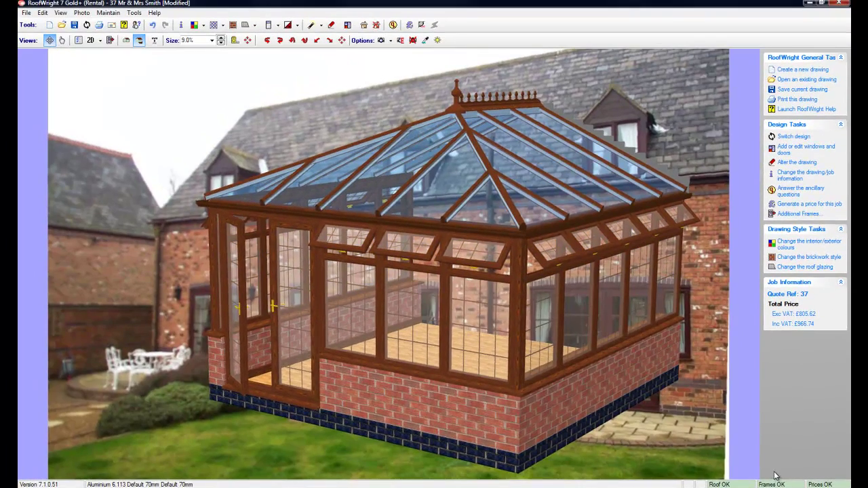
Calibrate the photo to a 2100 mm door height, then move and rotate the conservatory into place.
{"action": "left_click_drag", "start_coordinate": [628, 397], "coordinate": [516, 394]}
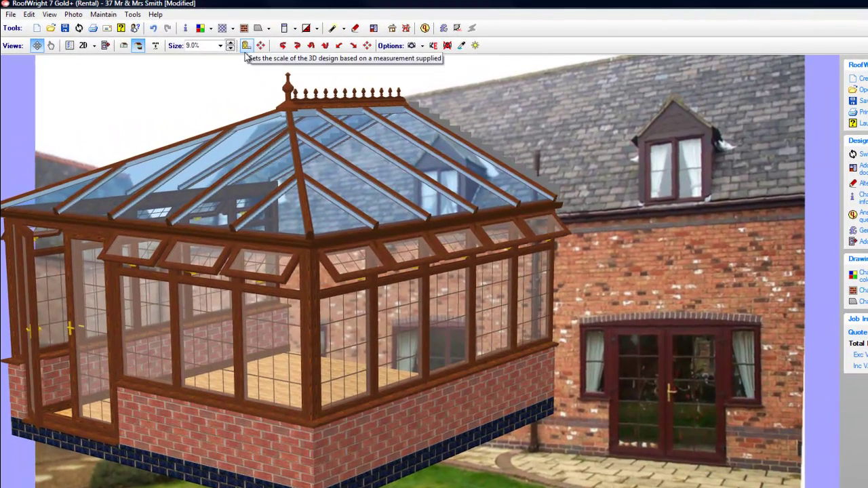
{"action": "left_click", "coordinate": [245, 49]}
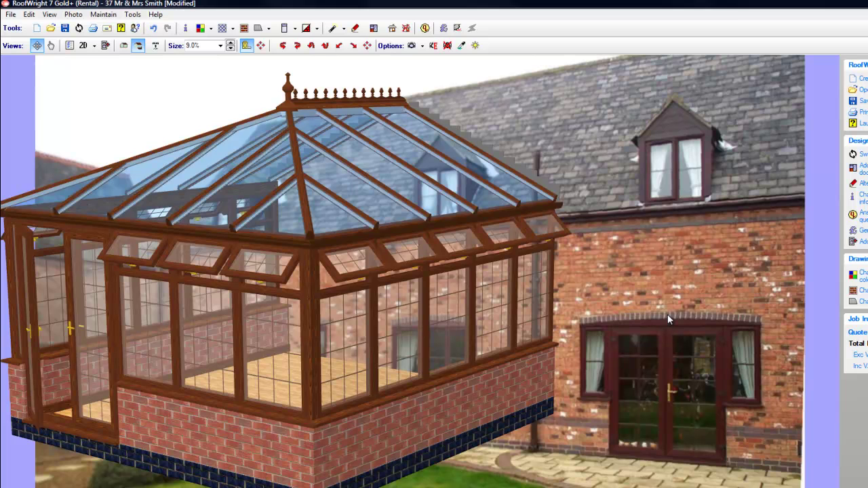
{"action": "left_click_drag", "start_coordinate": [667, 311], "coordinate": [666, 462]}
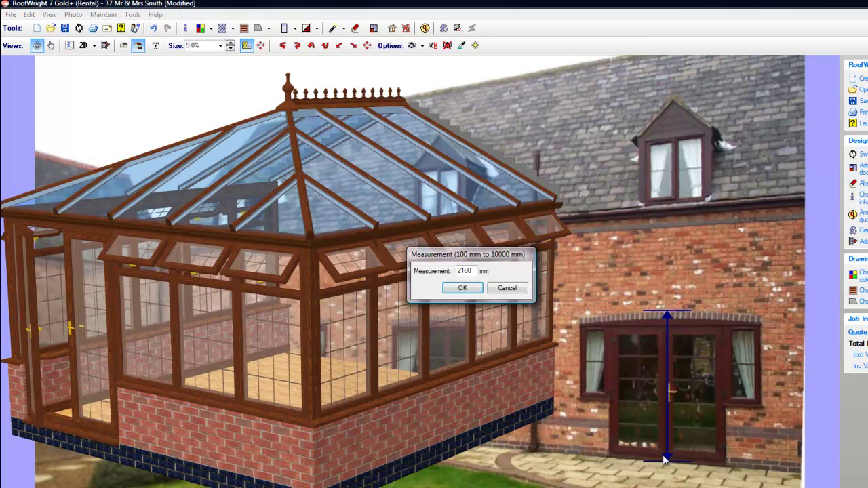
{"action": "left_click", "coordinate": [479, 290]}
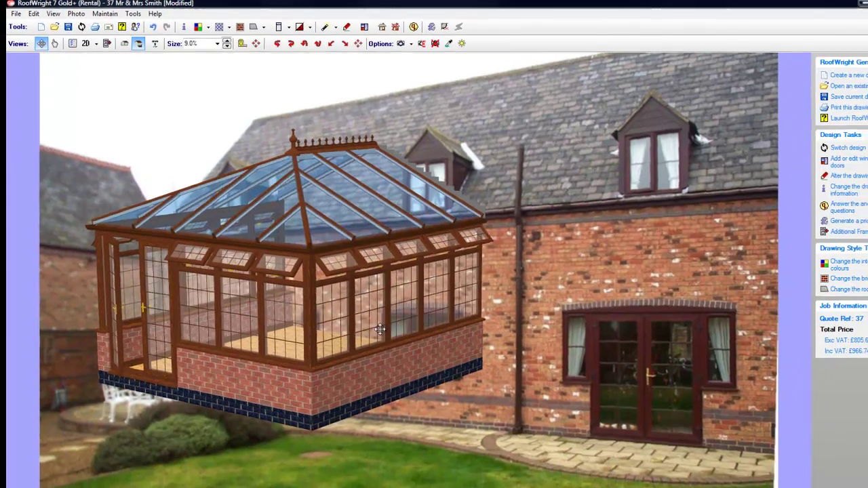
{"action": "left_click_drag", "start_coordinate": [370, 325], "coordinate": [543, 407]}
{"action": "left_click_drag", "start_coordinate": [477, 349], "coordinate": [499, 351]}
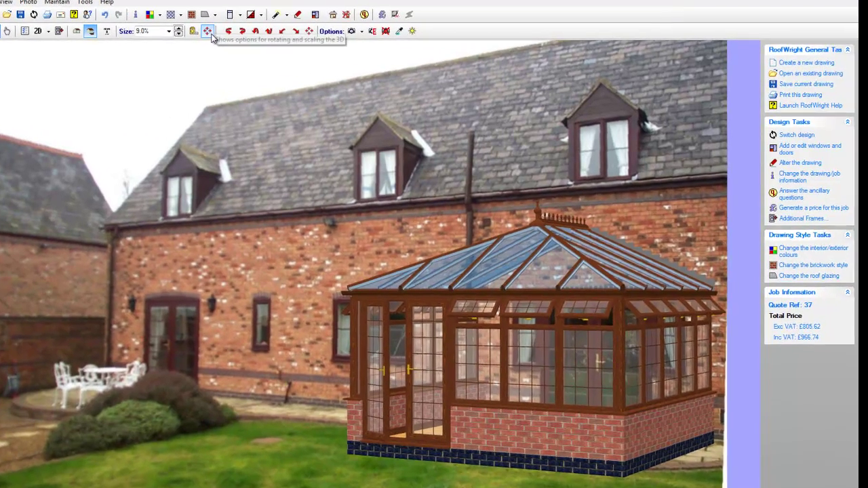
Reduce the conservatory's width, height and depth one step each in View Control.
{"action": "left_click", "coordinate": [209, 33]}
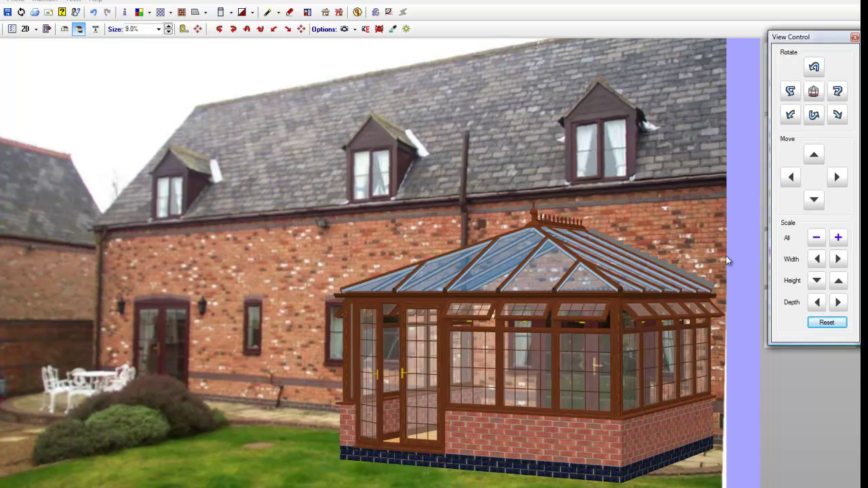
{"action": "left_click", "coordinate": [818, 259]}
{"action": "left_click", "coordinate": [816, 282]}
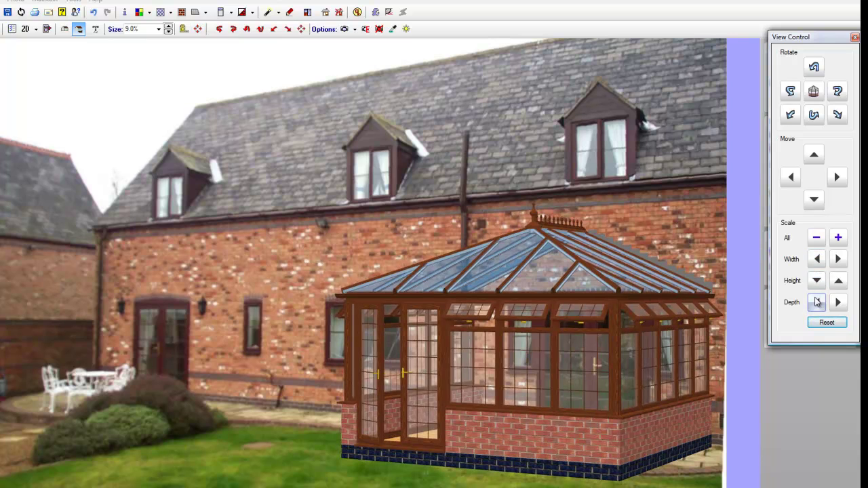
{"action": "left_click", "coordinate": [817, 303]}
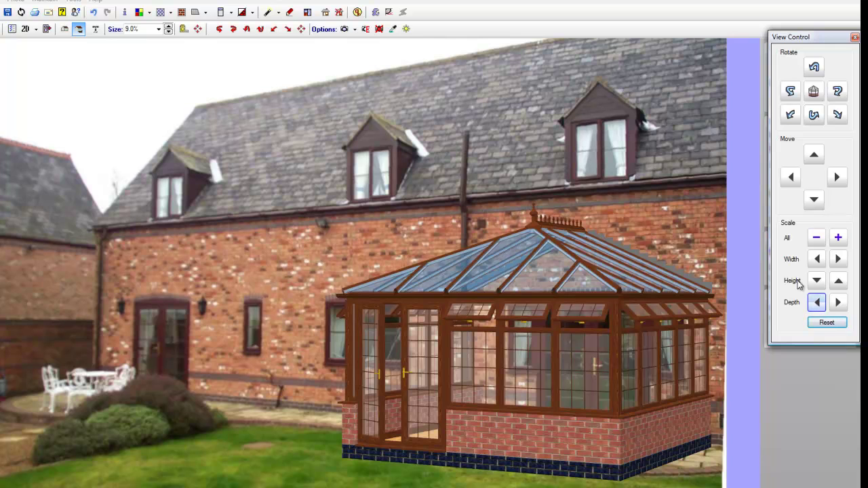
{"action": "left_click", "coordinate": [854, 37]}
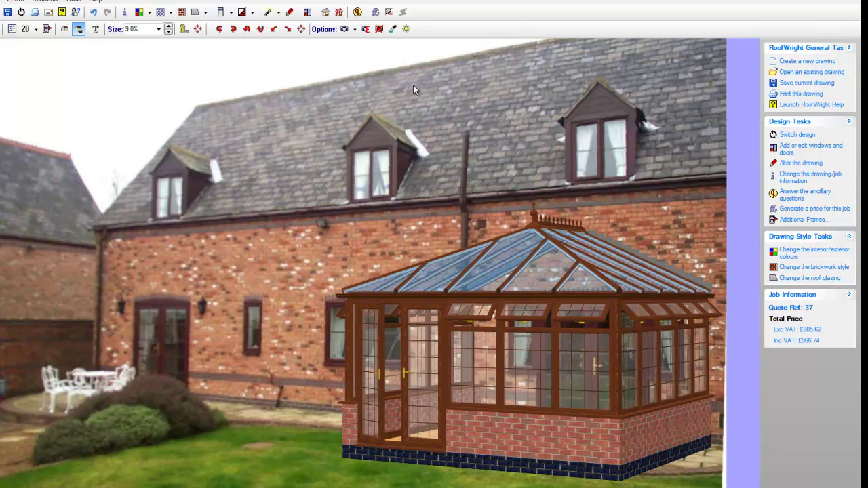
Shift the sun position to the right in the 3D lighting options.
{"action": "left_click", "coordinate": [406, 29]}
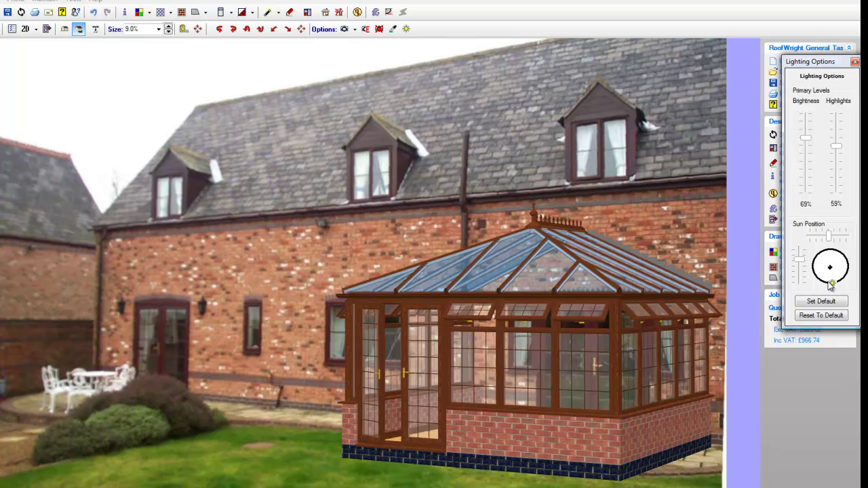
{"action": "left_click_drag", "start_coordinate": [833, 284], "coordinate": [843, 281]}
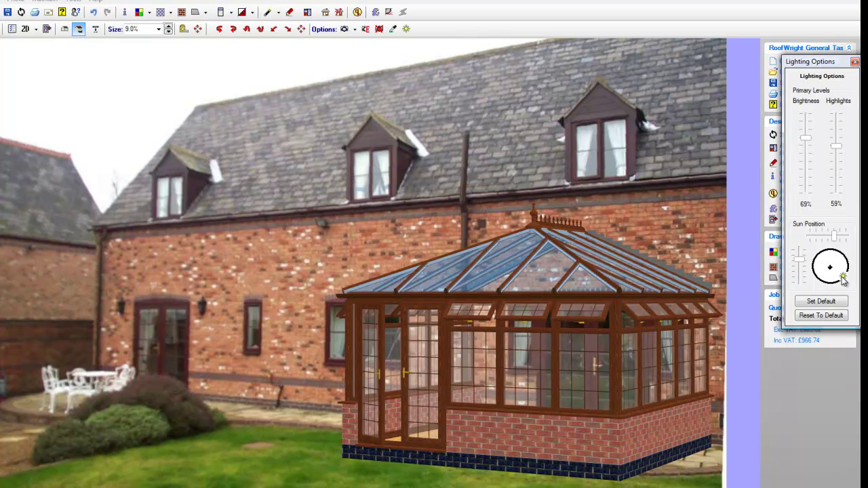
{"action": "left_click", "coordinate": [856, 62]}
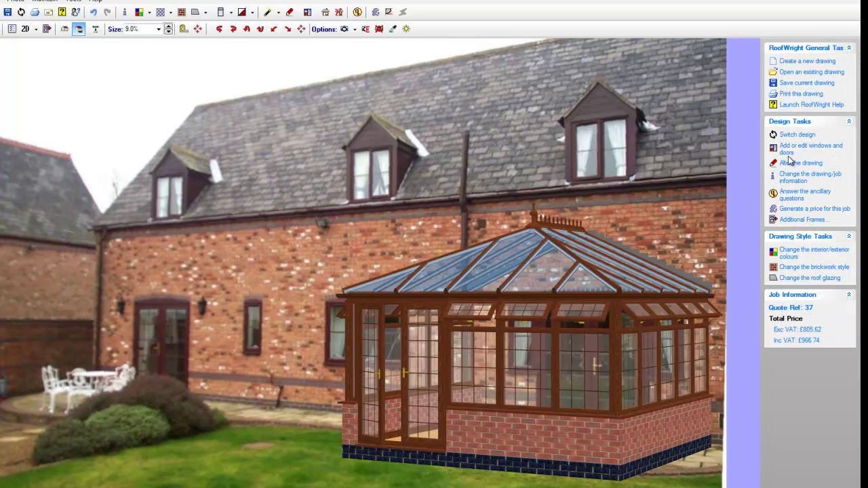
Sample the house photo's brick wall and apply it to the conservatory brickwork and DPC.
{"action": "left_click", "coordinate": [395, 30]}
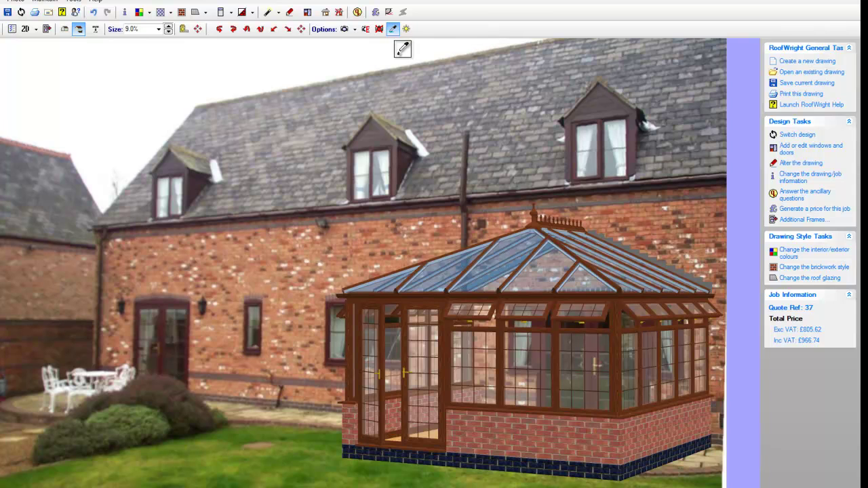
{"action": "left_click", "coordinate": [631, 217]}
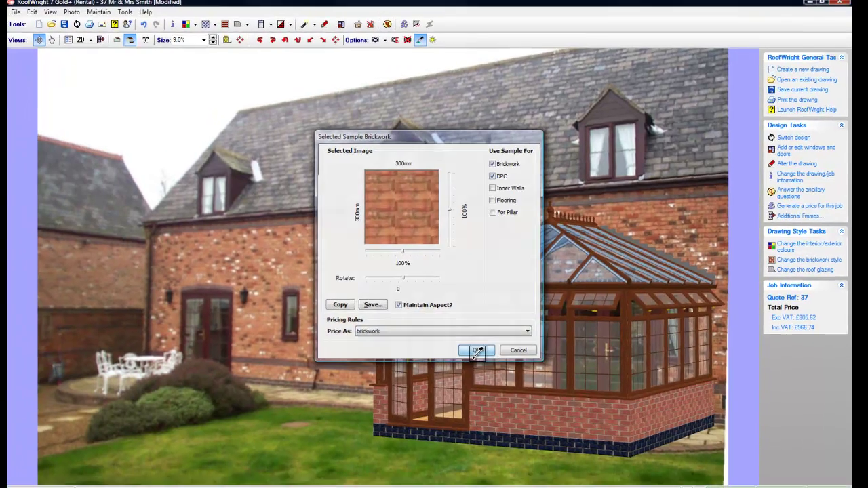
{"action": "left_click", "coordinate": [454, 365]}
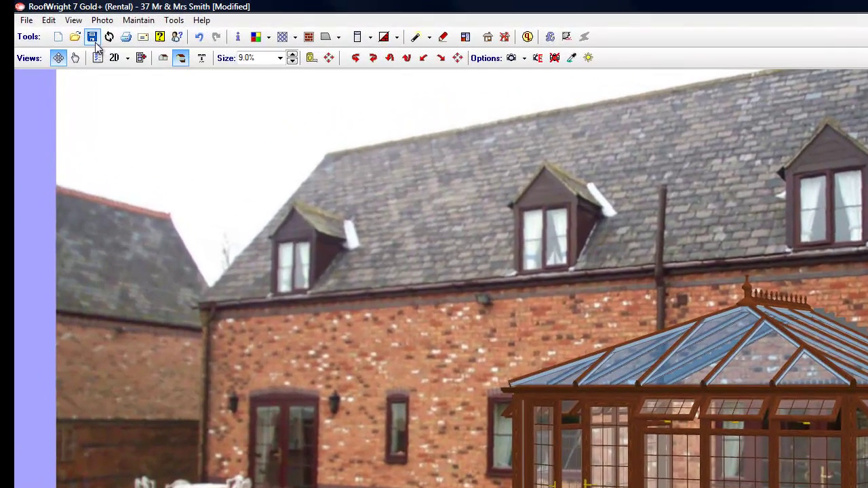
Save under the suggested job file name, then preview the Architectural 6-Up report.
{"action": "left_click", "coordinate": [93, 37]}
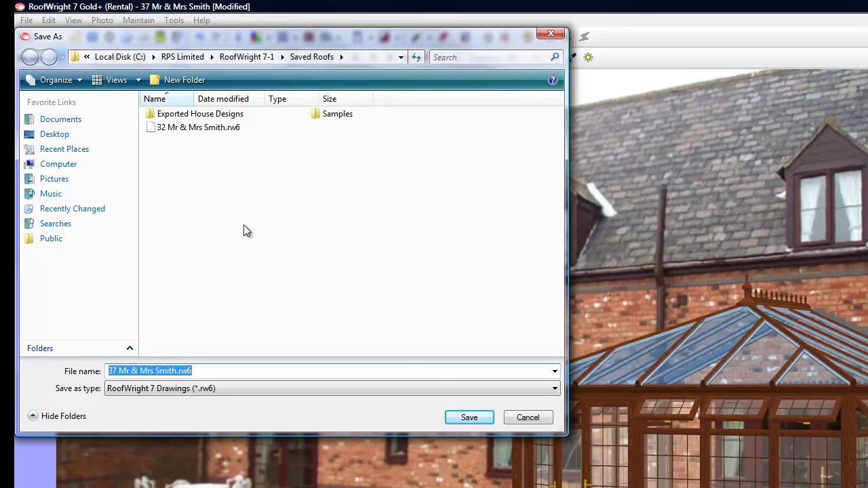
{"action": "left_click", "coordinate": [484, 419]}
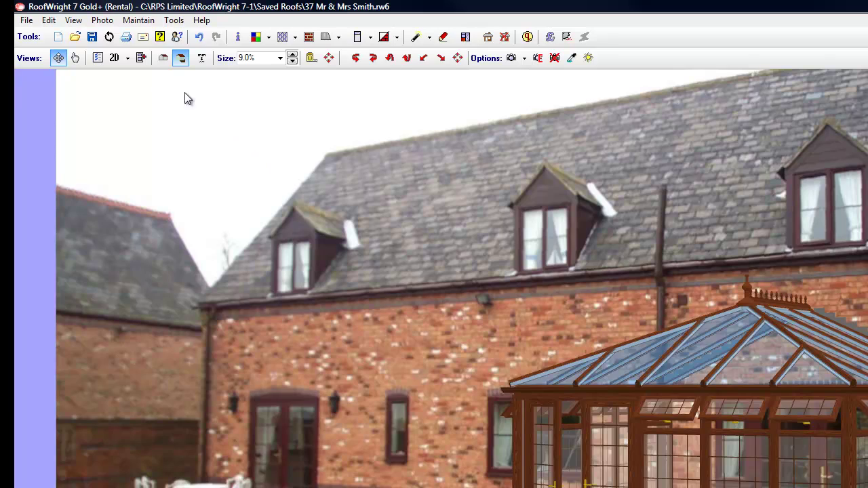
{"action": "left_click", "coordinate": [126, 37]}
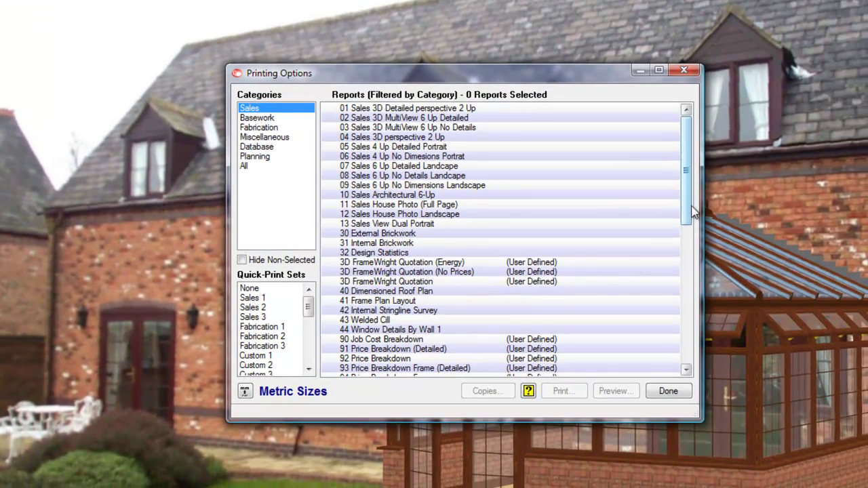
{"action": "left_click_drag", "start_coordinate": [689, 206], "coordinate": [680, 309]}
{"action": "left_click", "coordinate": [392, 166]}
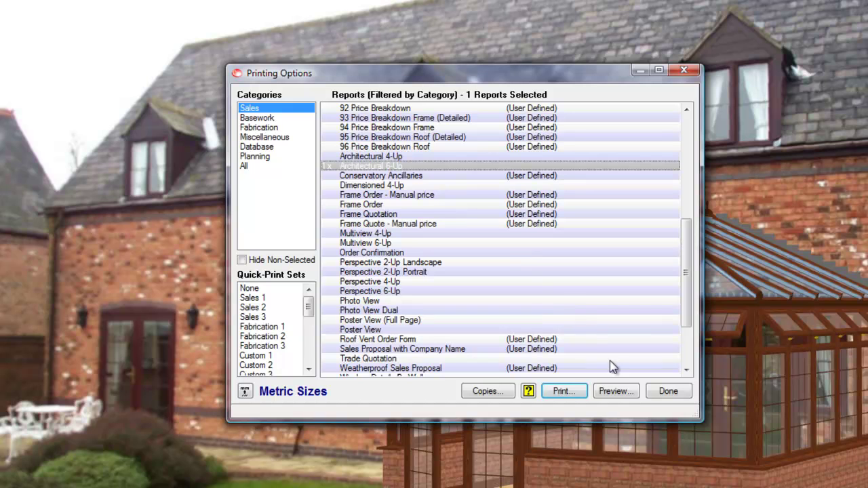
{"action": "left_click", "coordinate": [613, 392]}
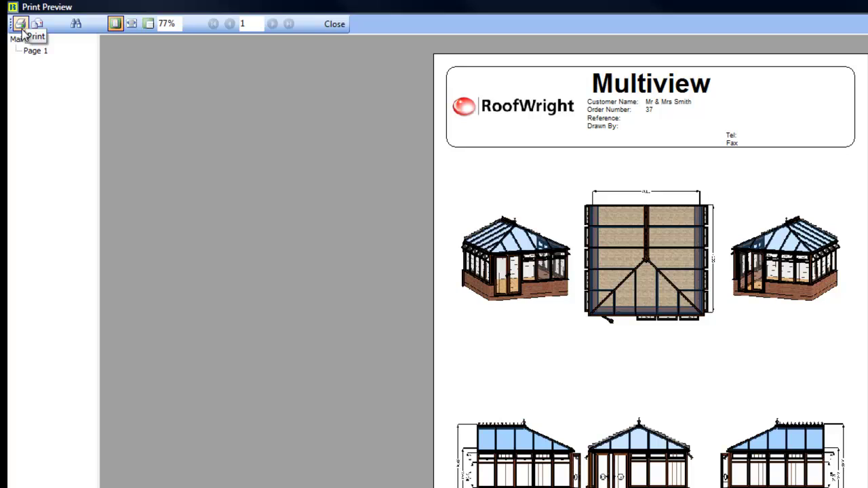
Close the preview and set the report's print output to a PDF file.
{"action": "left_click", "coordinate": [335, 24]}
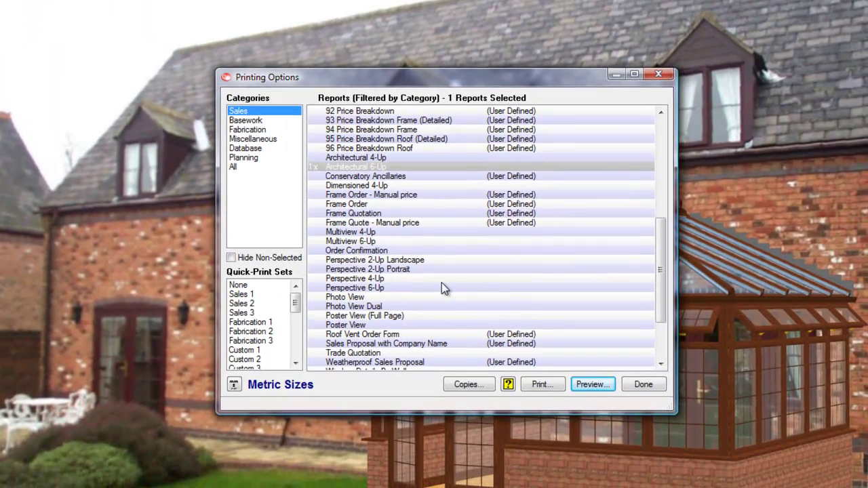
{"action": "left_click", "coordinate": [561, 389]}
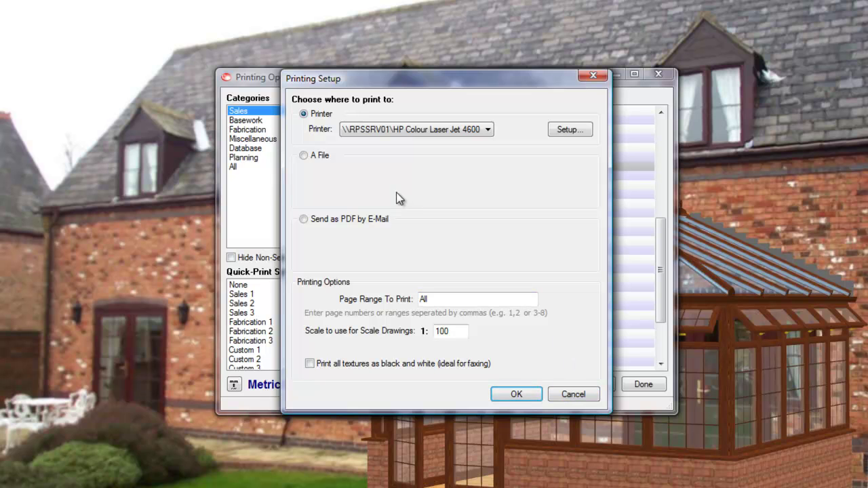
{"action": "left_click", "coordinate": [303, 156]}
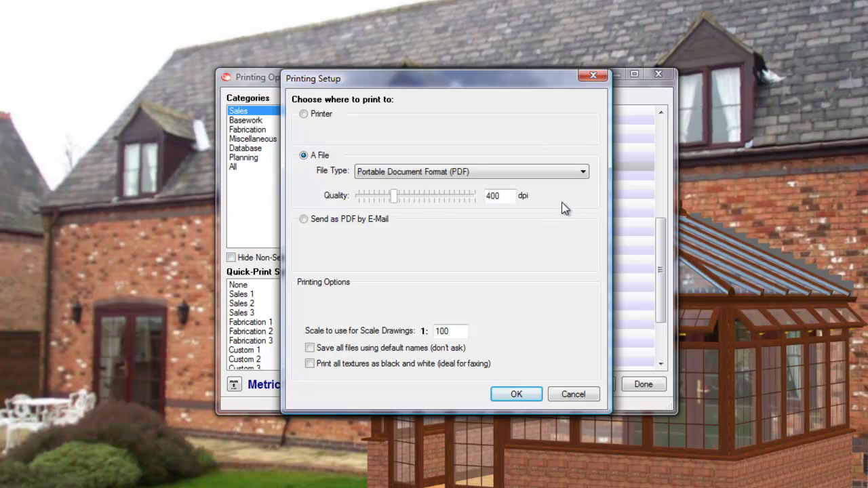
{"action": "left_click", "coordinate": [532, 393]}
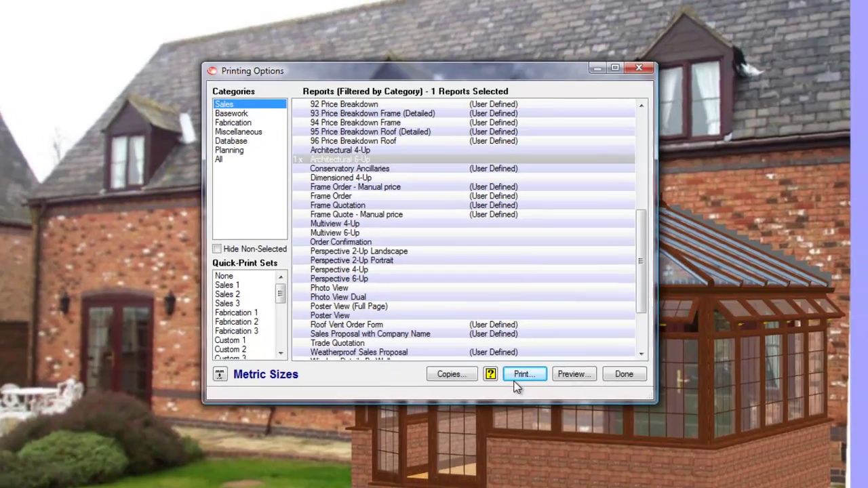
Print the report to PDF, replacing the file name's leading number with the customer's name.
{"action": "left_click", "coordinate": [536, 385]}
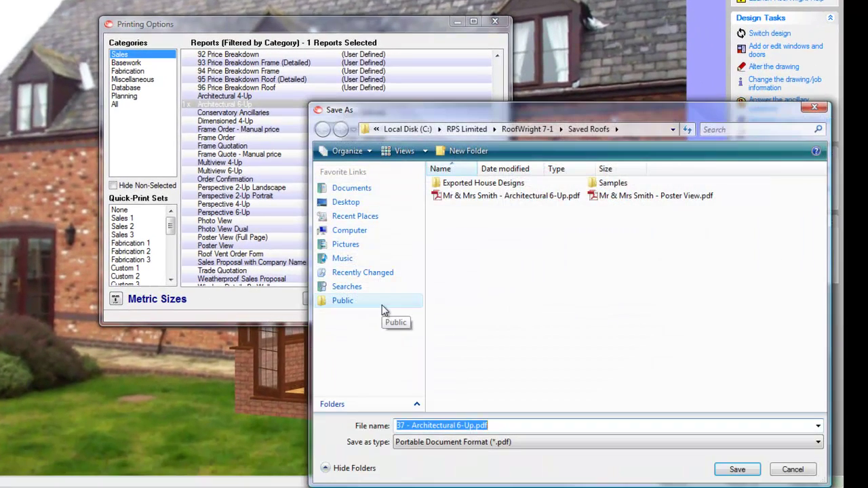
{"action": "left_click", "coordinate": [401, 425]}
{"action": "left_click_drag", "start_coordinate": [403, 426], "coordinate": [386, 428]}
{"action": "type", "text": "Mr & Mrs Smith"}
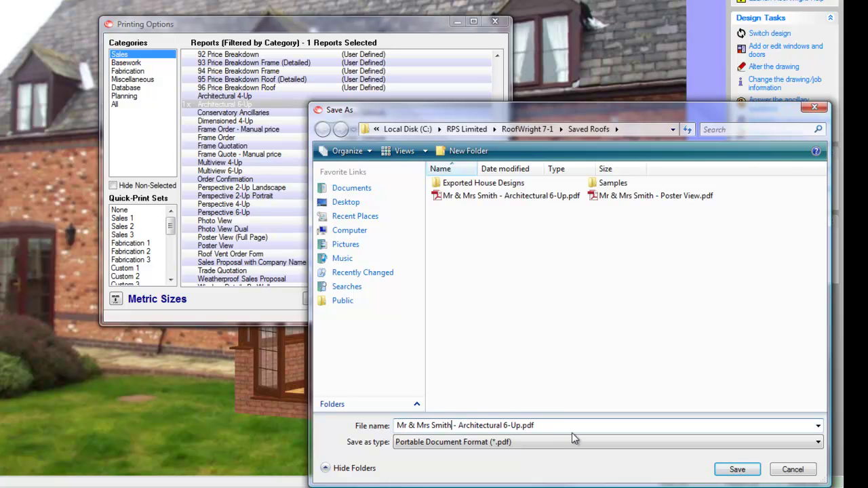
{"action": "left_click", "coordinate": [737, 469]}
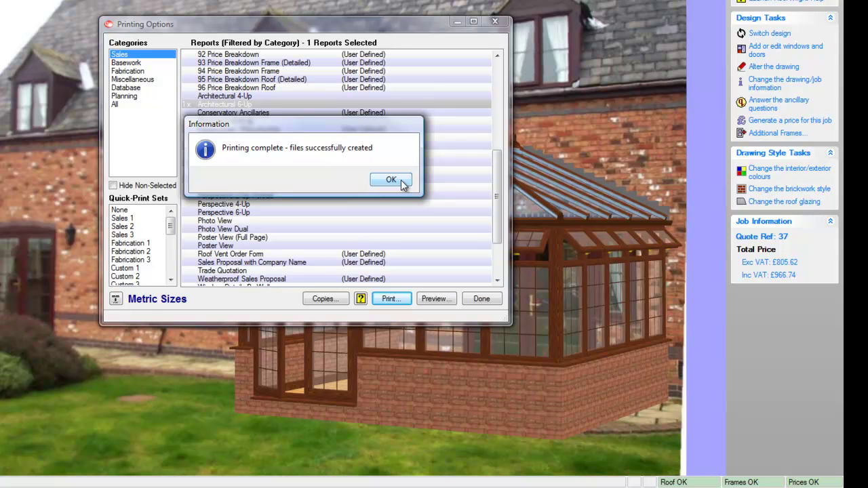
{"action": "left_click", "coordinate": [404, 185]}
Send the report to the HP Colour Laser Jet 4600 and close Printing Options.
{"action": "left_click", "coordinate": [405, 299]}
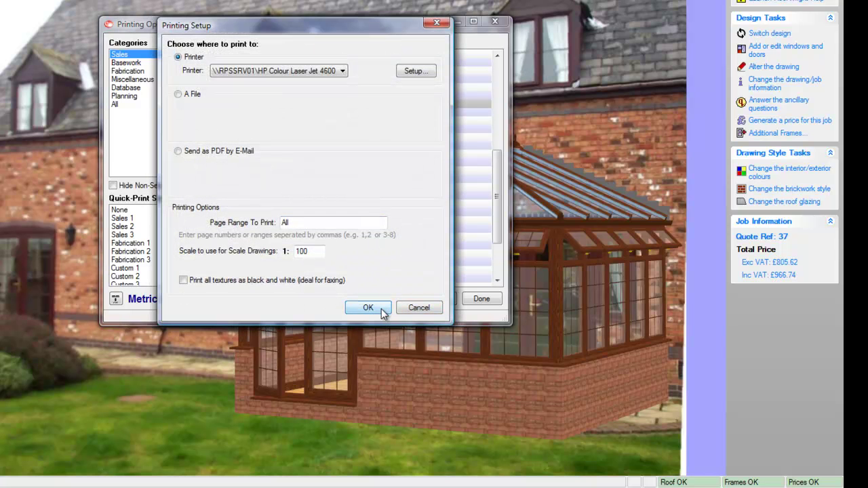
{"action": "left_click", "coordinate": [381, 309]}
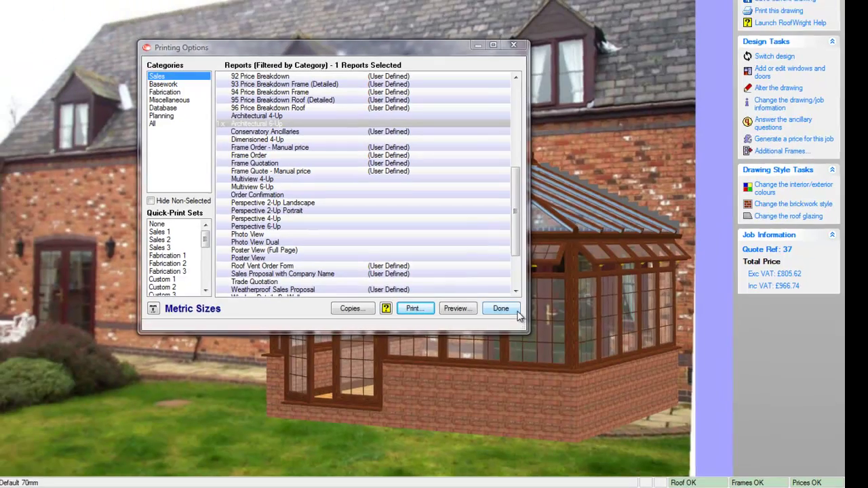
{"action": "left_click", "coordinate": [494, 301]}
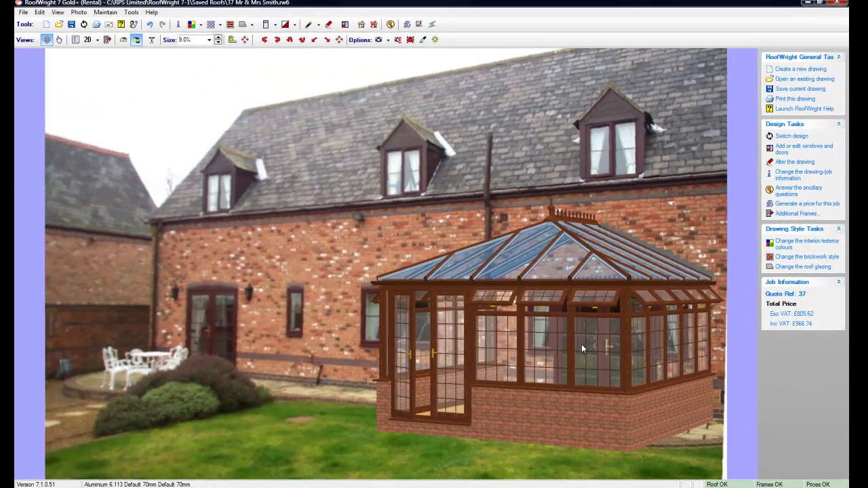